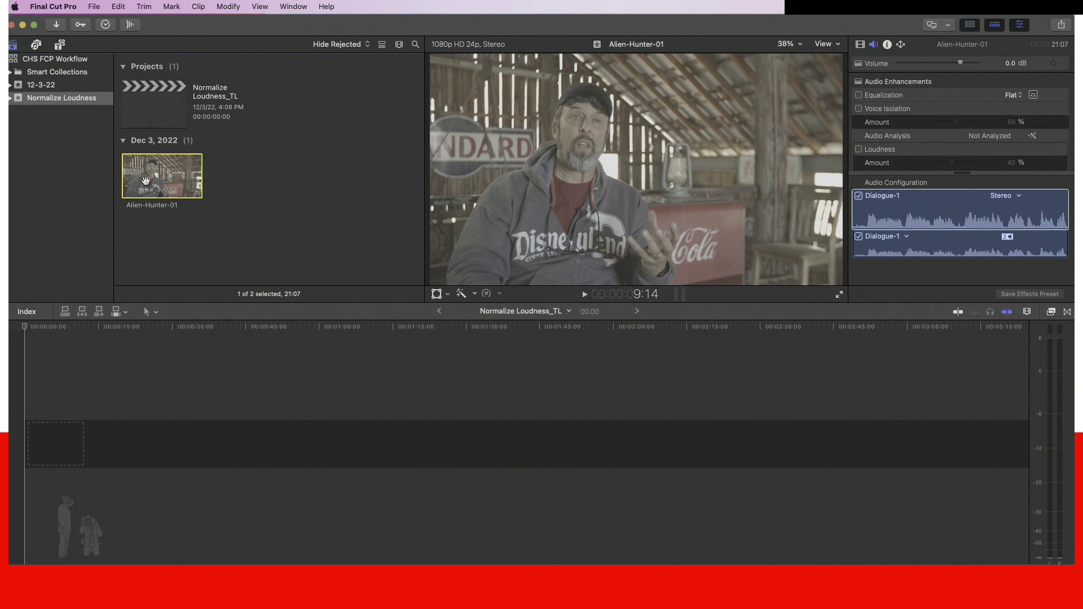
# Append the Alien-Hunter-01 clip to the empty Normalize Loudness_TL timeline and select it there.
pyautogui.press('e')
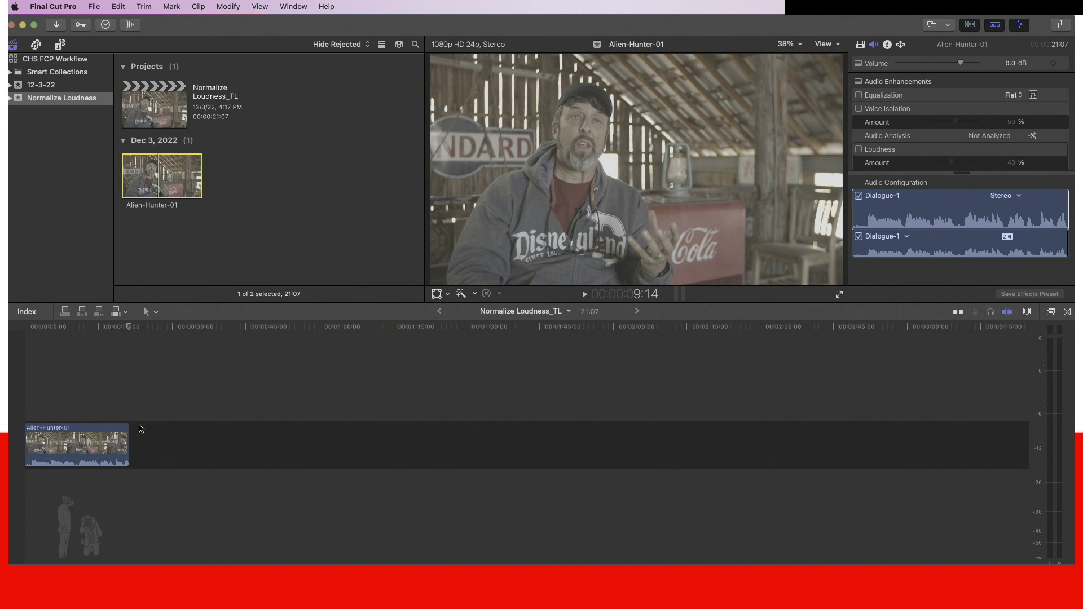
pyautogui.click(87, 438)
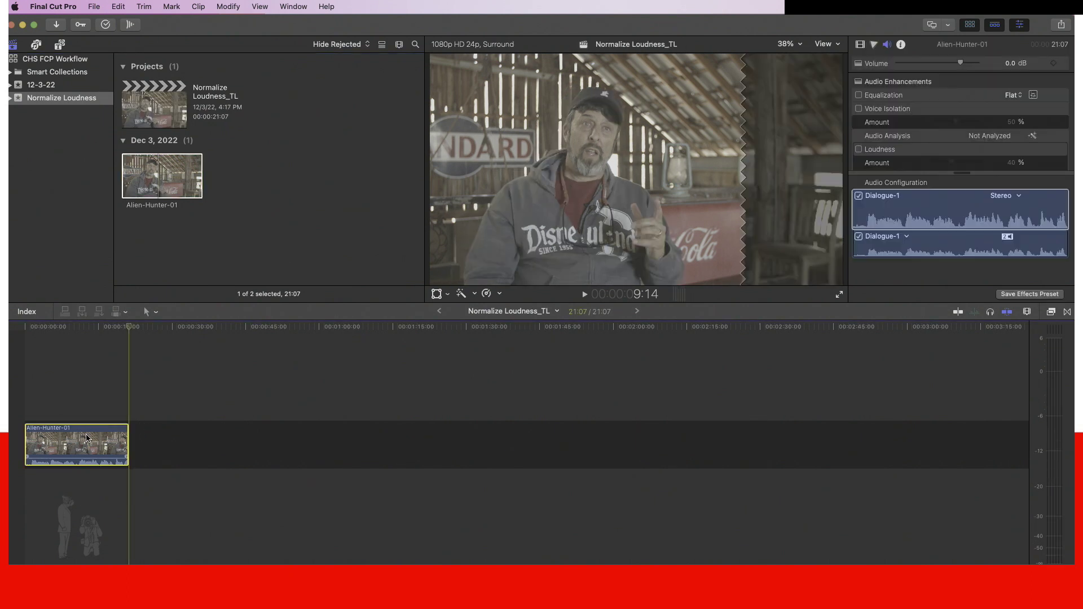
pyautogui.press('super+equal')
pyautogui.press('super+equal')
pyautogui.hscroll(-10, 117, 444)
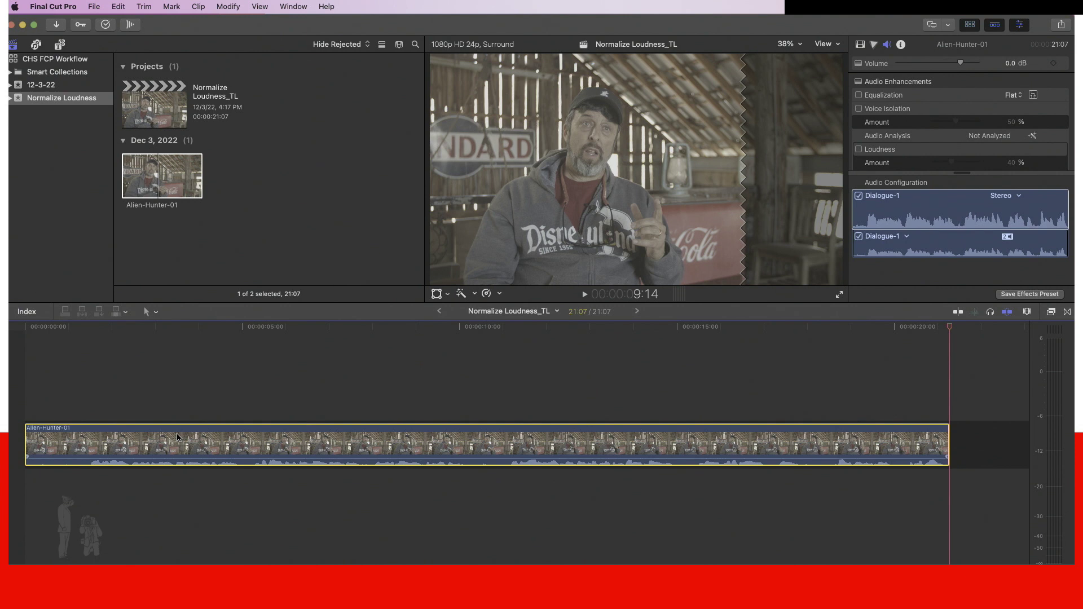
# Play the Alien-Hunter-01 clip from its start while checking the audio meters, and return the playhead to the beginning.
pyautogui.press('Home')
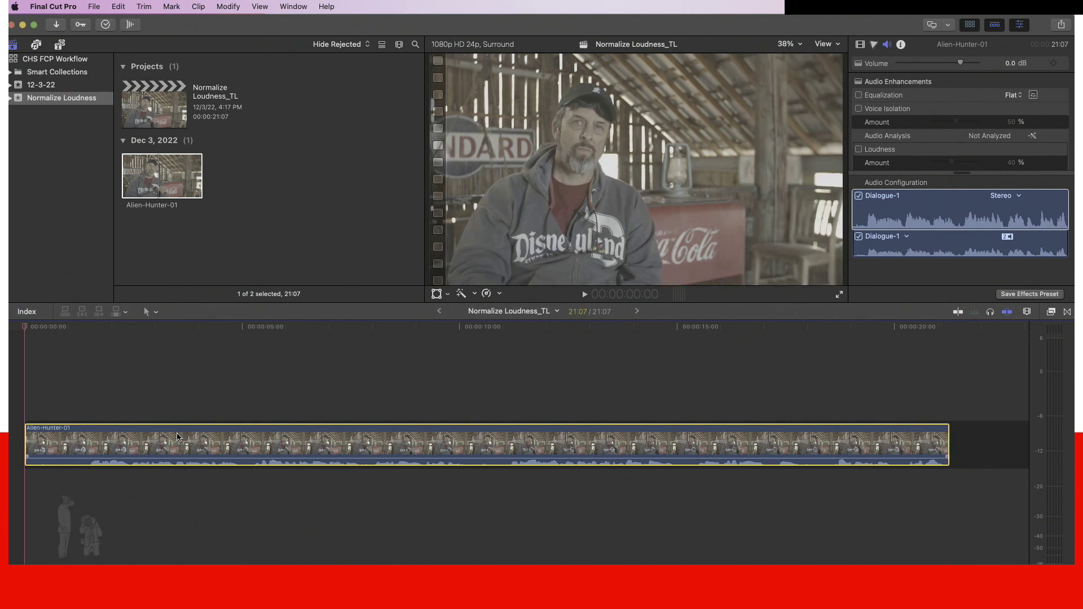
pyautogui.press('space')
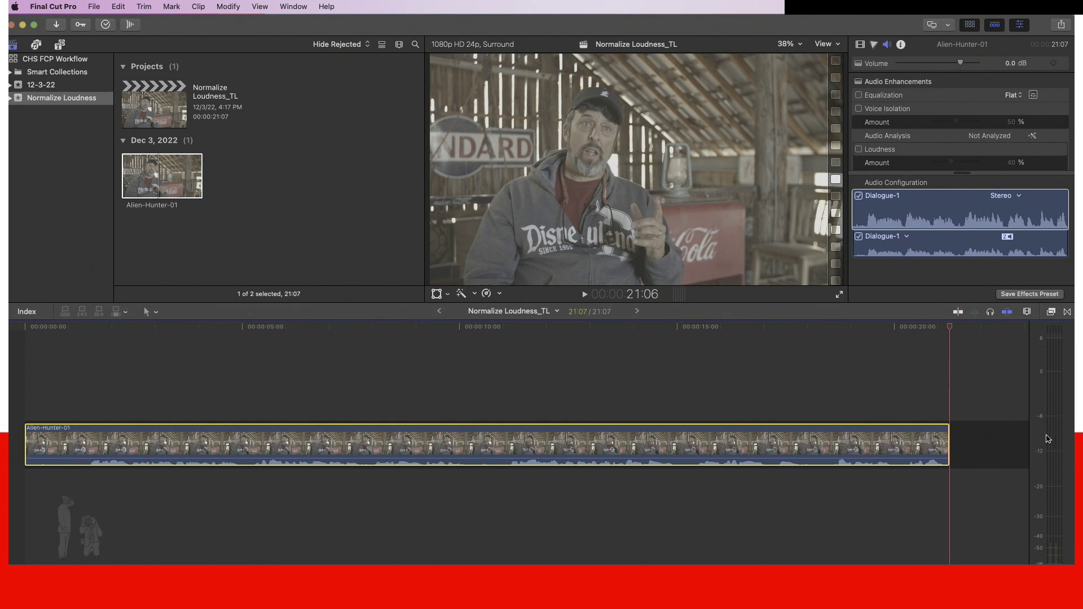
pyautogui.press('Home')
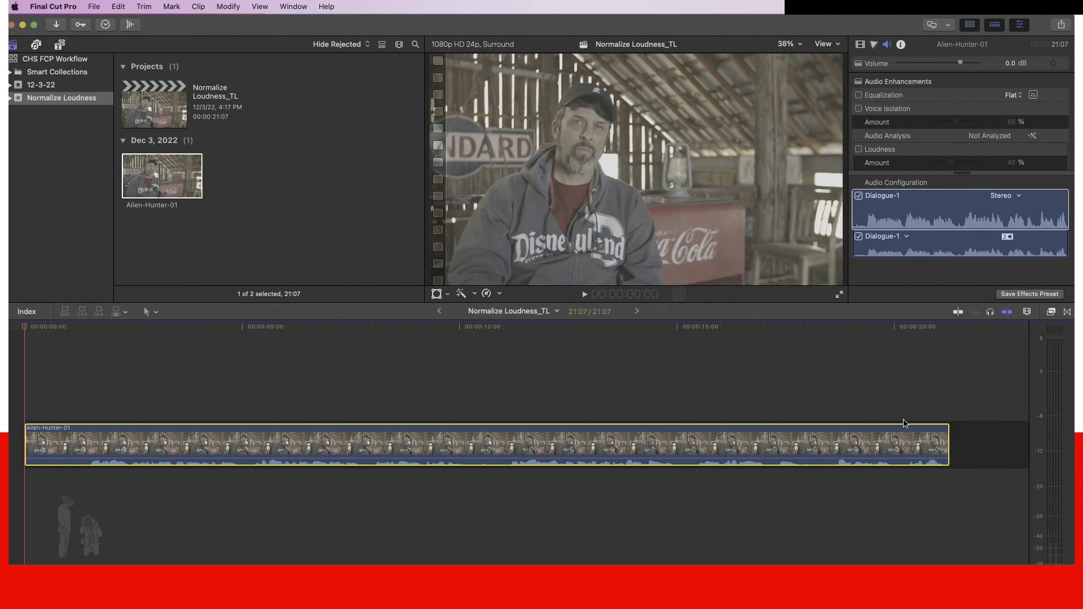
pyautogui.press('space')
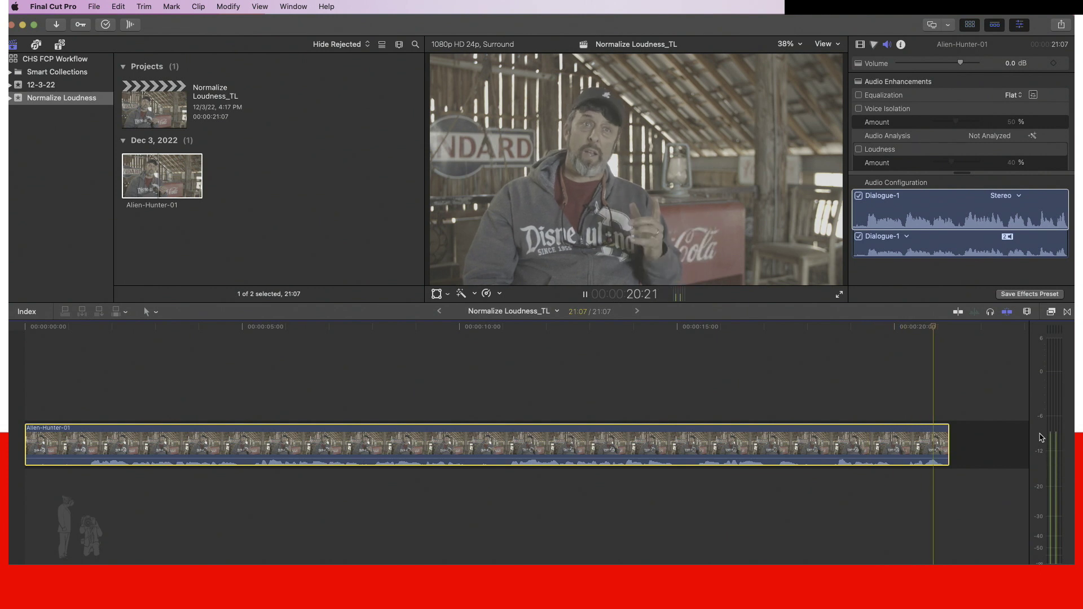
pyautogui.press('Home')
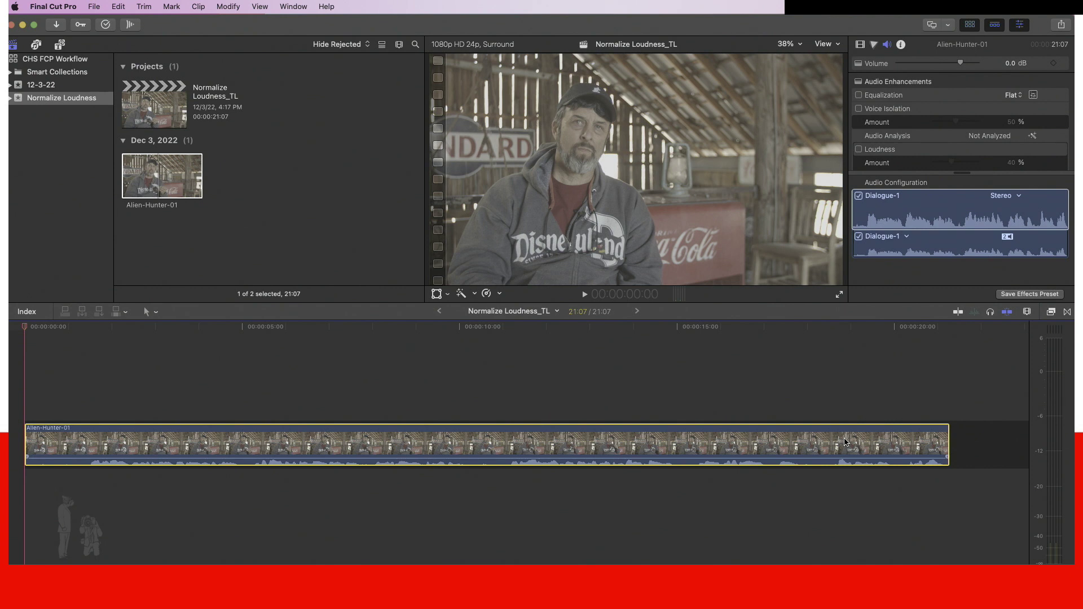
# Apply the MultiMeter effect from the Specialized audio effects to the Alien-Hunter-01 clip in the timeline.
pyautogui.click(1051, 312)
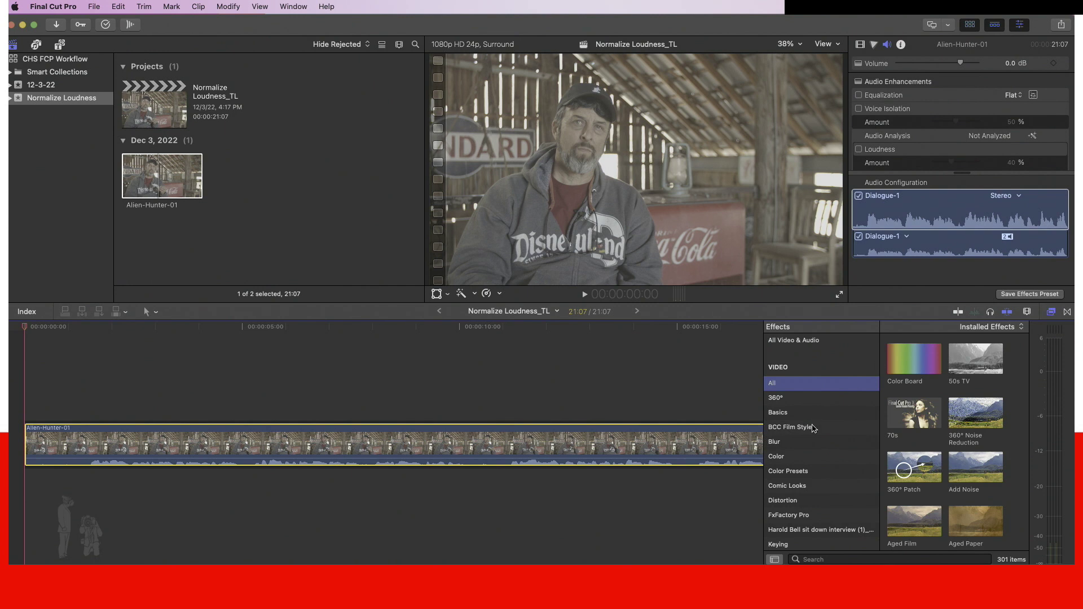
pyautogui.scroll(-10, 823, 434)
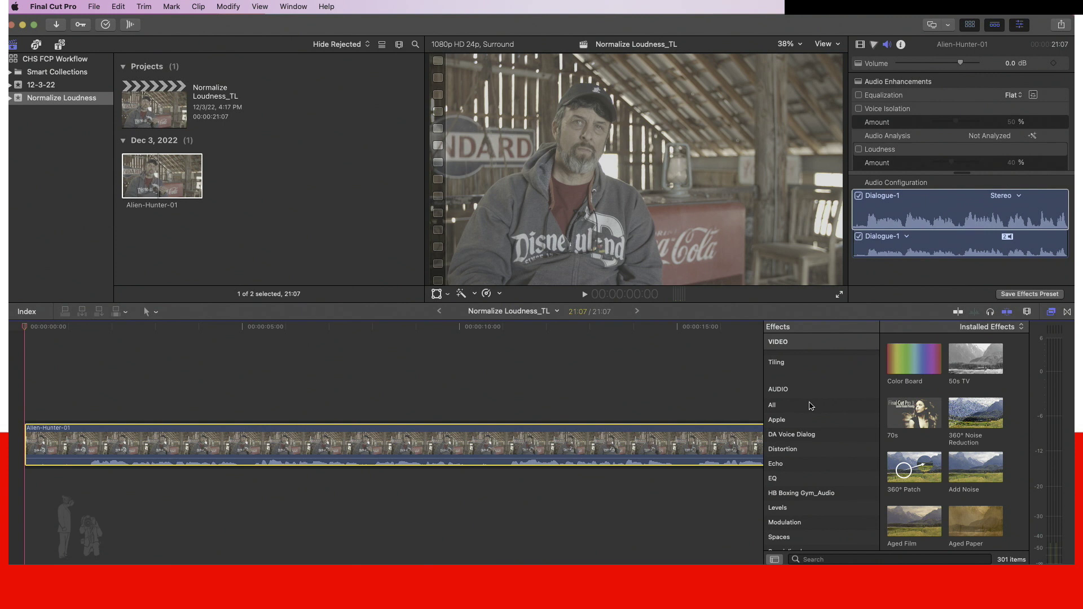
pyautogui.scroll(-3, 809, 406)
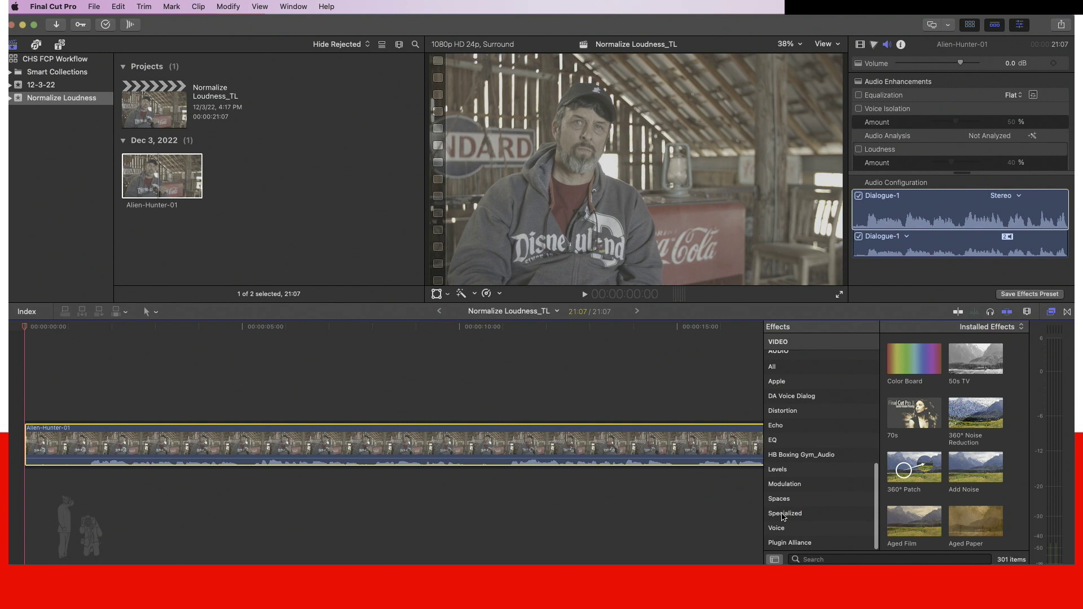
pyautogui.click(785, 512)
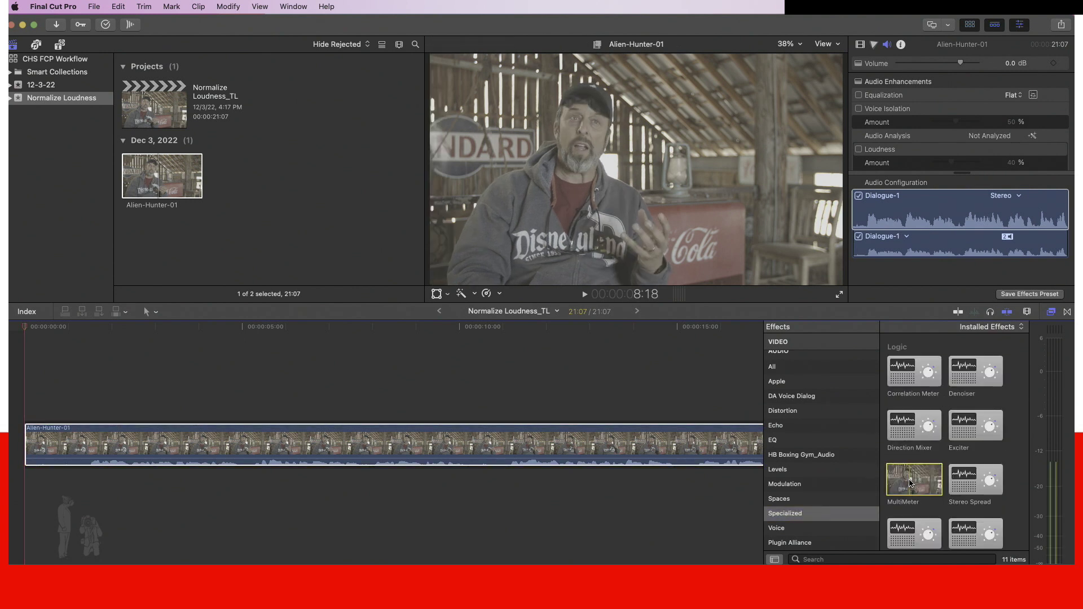
pyautogui.moveTo(909, 482); pyautogui.dragTo(445, 450)
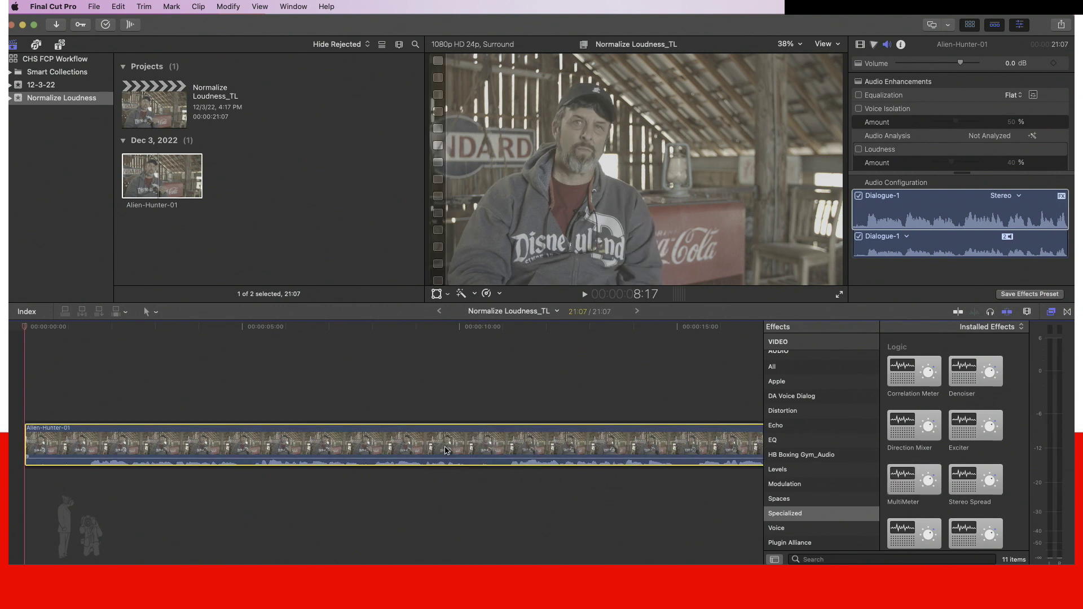
# Open the advanced effect editor of the clip's MultiMeter and place its window above the timeline clip.
pyautogui.scroll(-5, 930, 149)
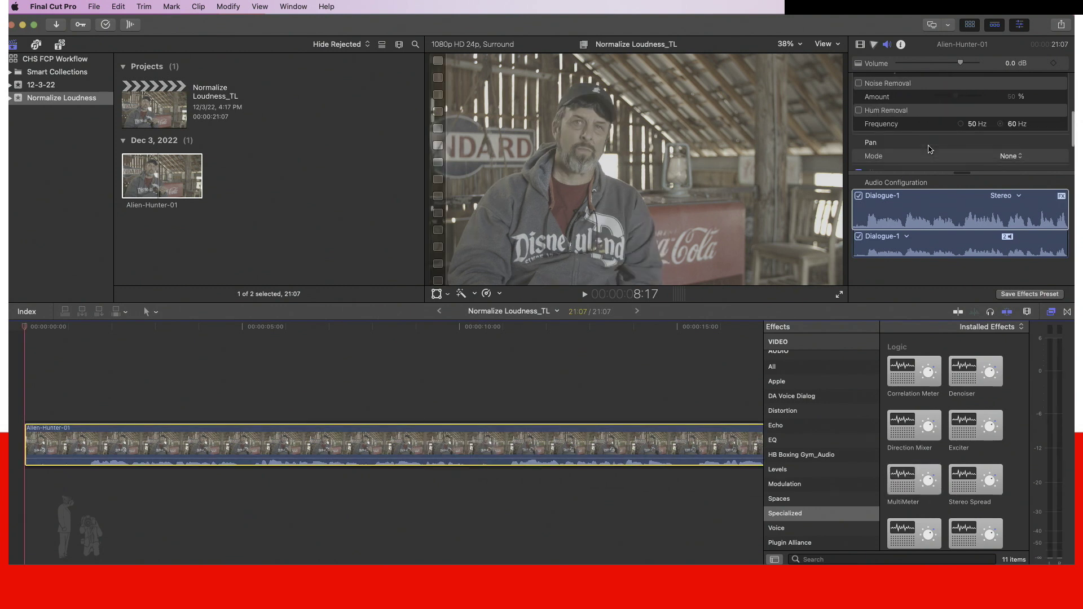
pyautogui.scroll(-4, 930, 149)
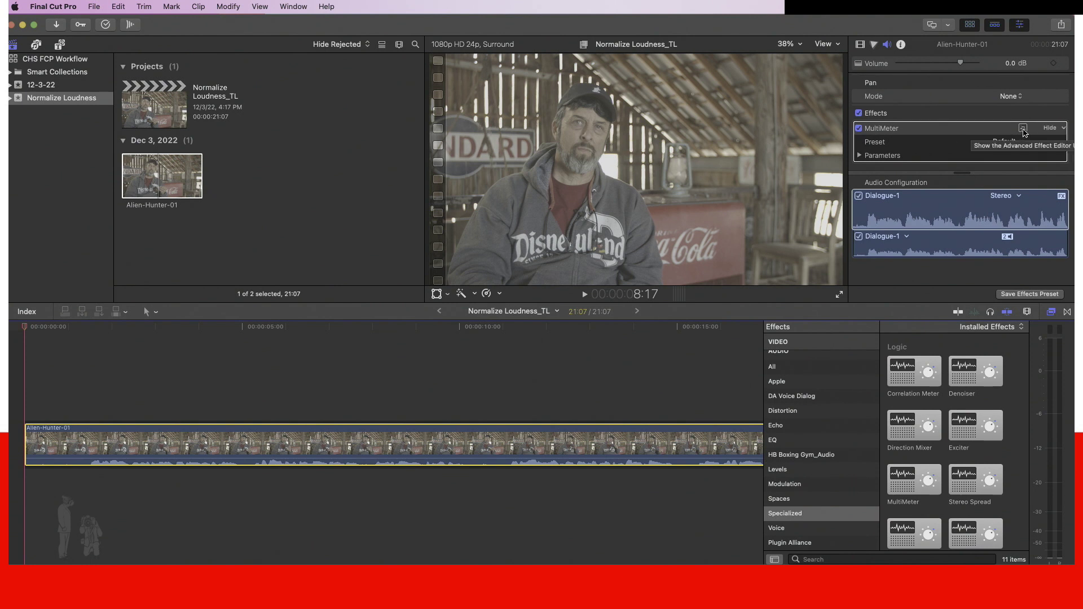
pyautogui.click(1023, 129)
pyautogui.moveTo(376, 266); pyautogui.dragTo(345, 72)
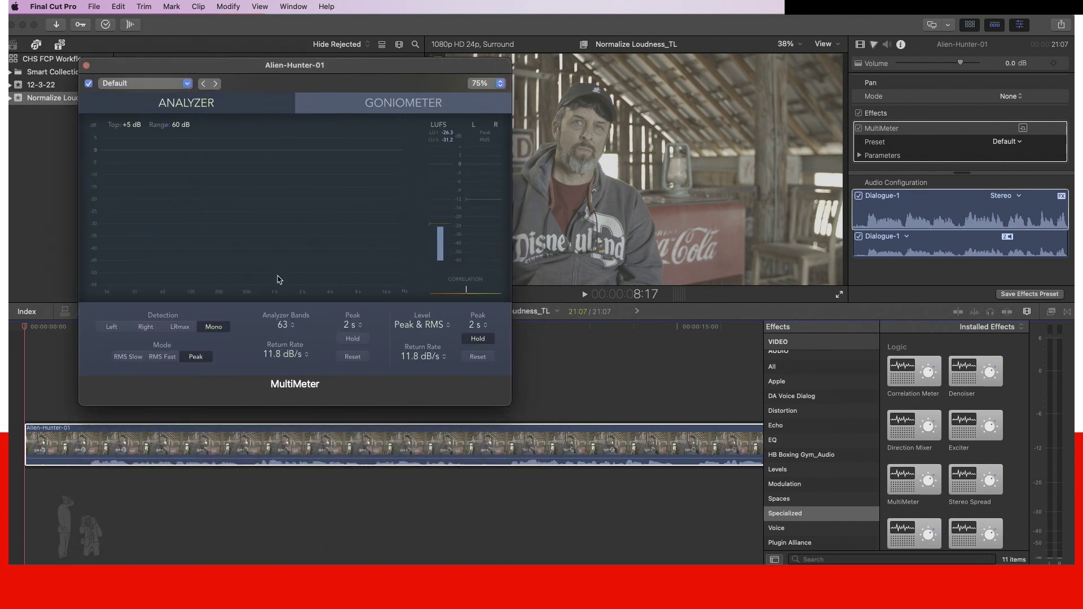
# Configure the MultiMeter's level meter to show True Peak with an infinite peak hold time.
pyautogui.click(448, 327)
pyautogui.click(424, 341)
pyautogui.click(486, 327)
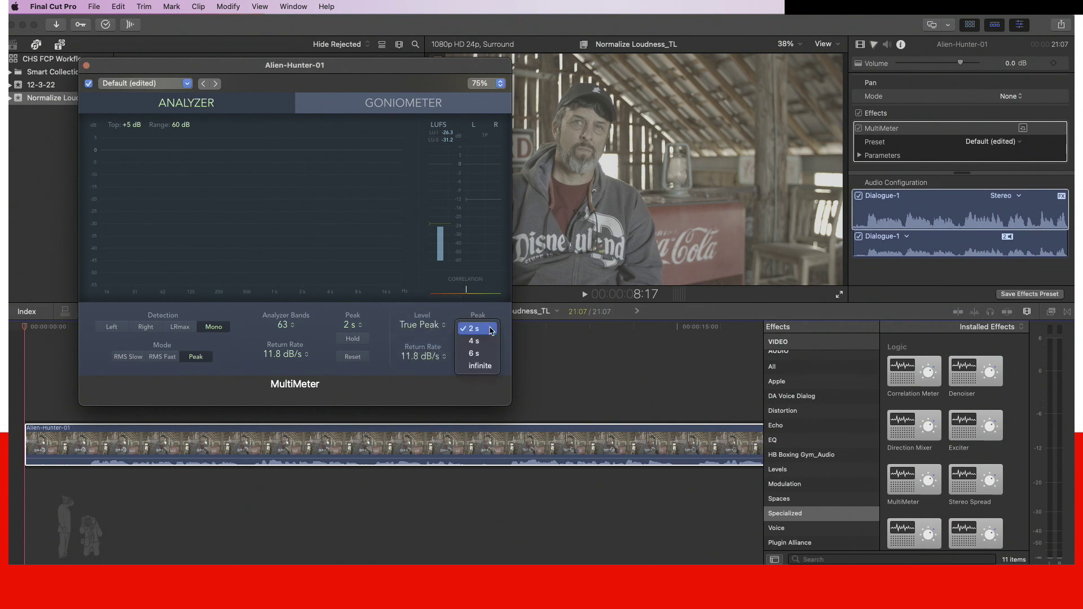
pyautogui.click(480, 366)
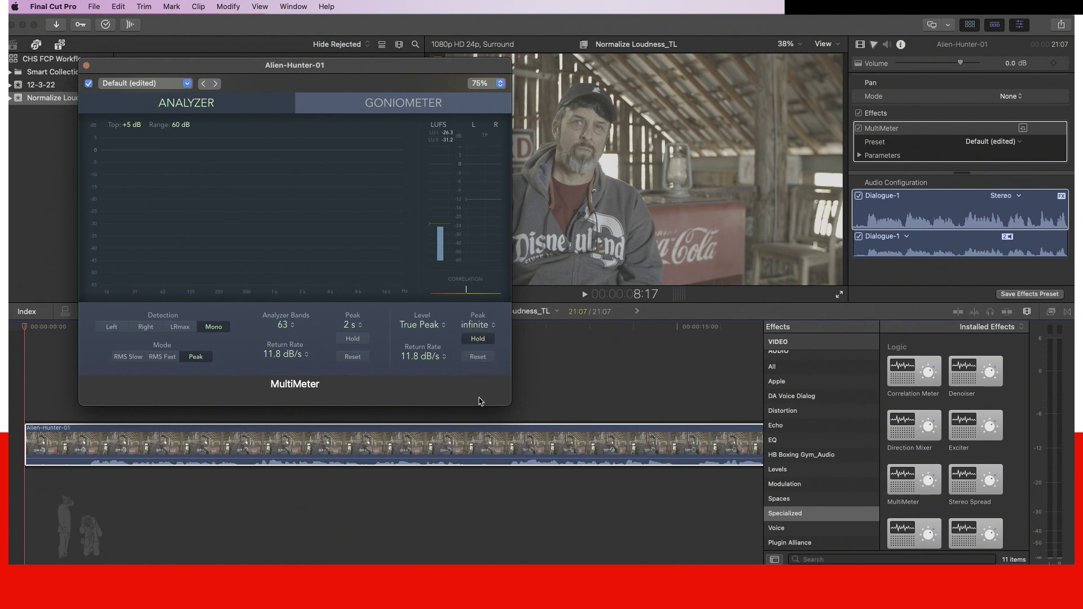
pyautogui.moveTo(393, 64); pyautogui.dragTo(392, 65)
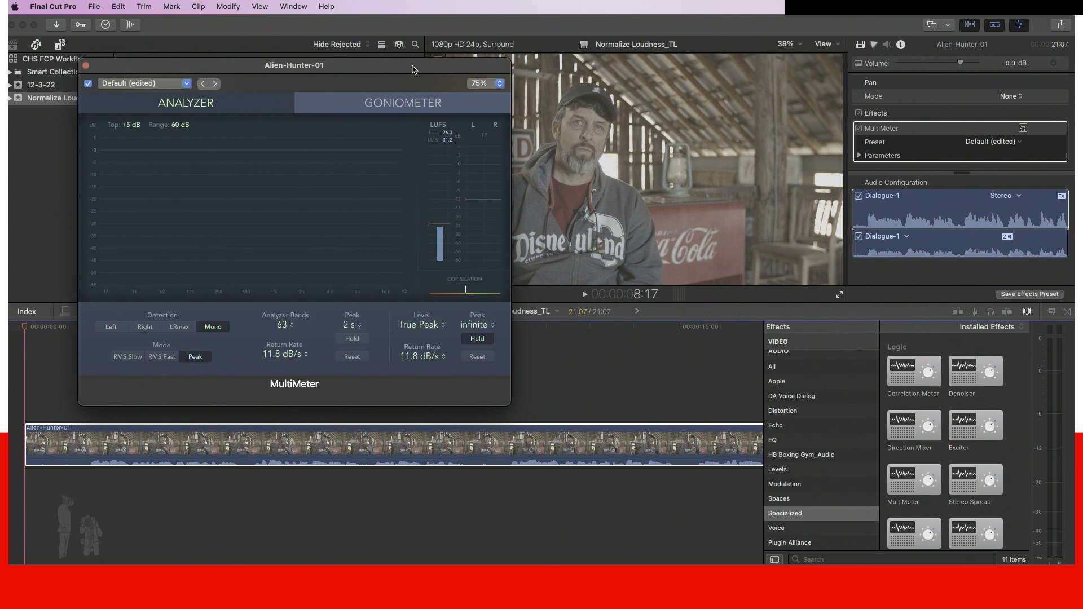
# Play the whole clip with the MultiMeter open to measure its LUFS loudness and true peak level.
pyautogui.press('space')
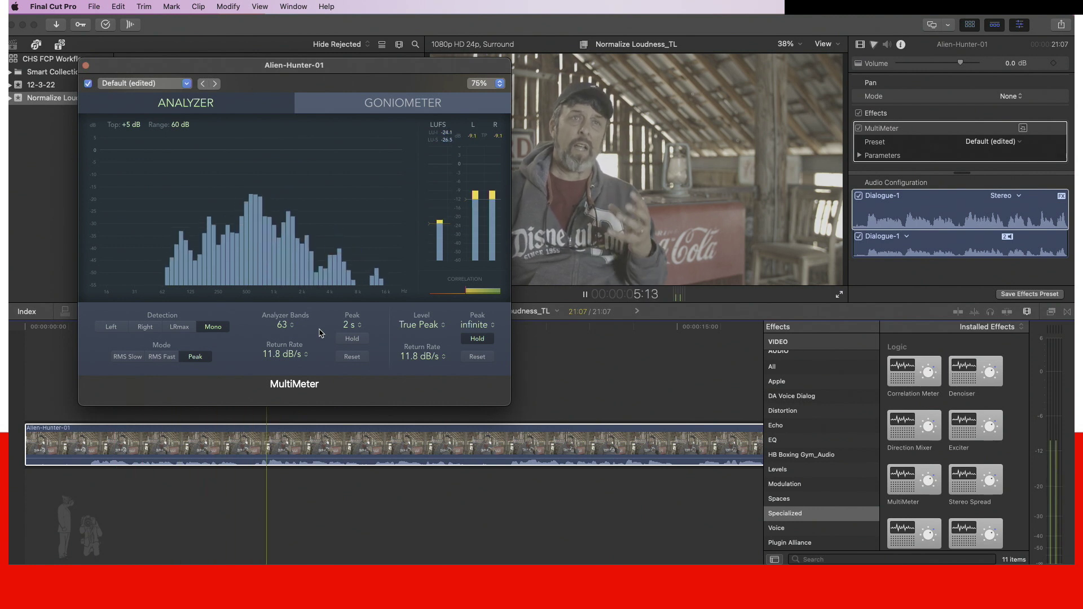
pyautogui.click(586, 406)
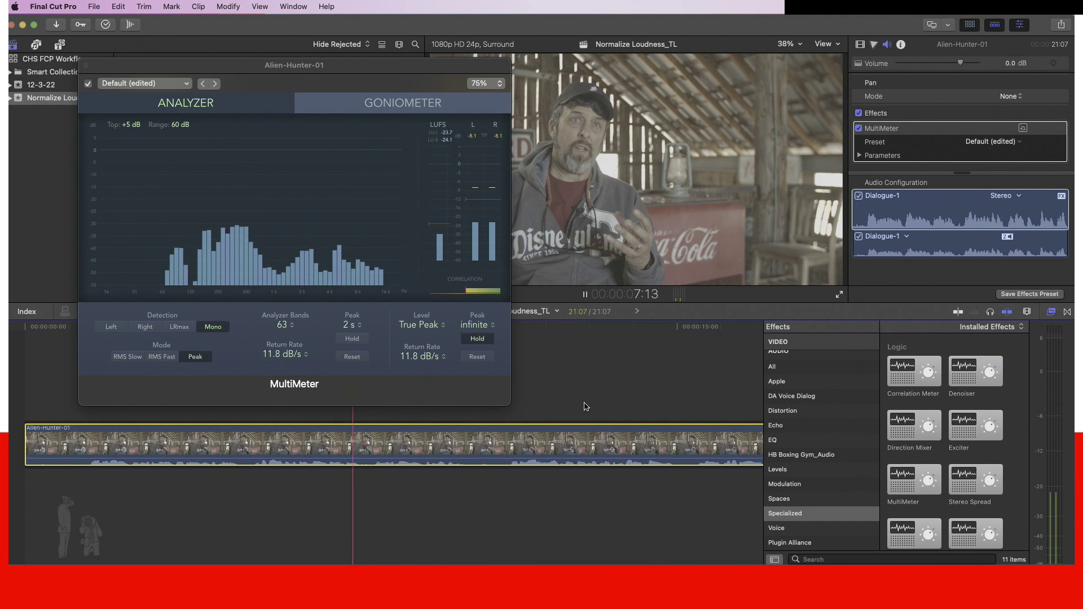
pyautogui.press('super+minus')
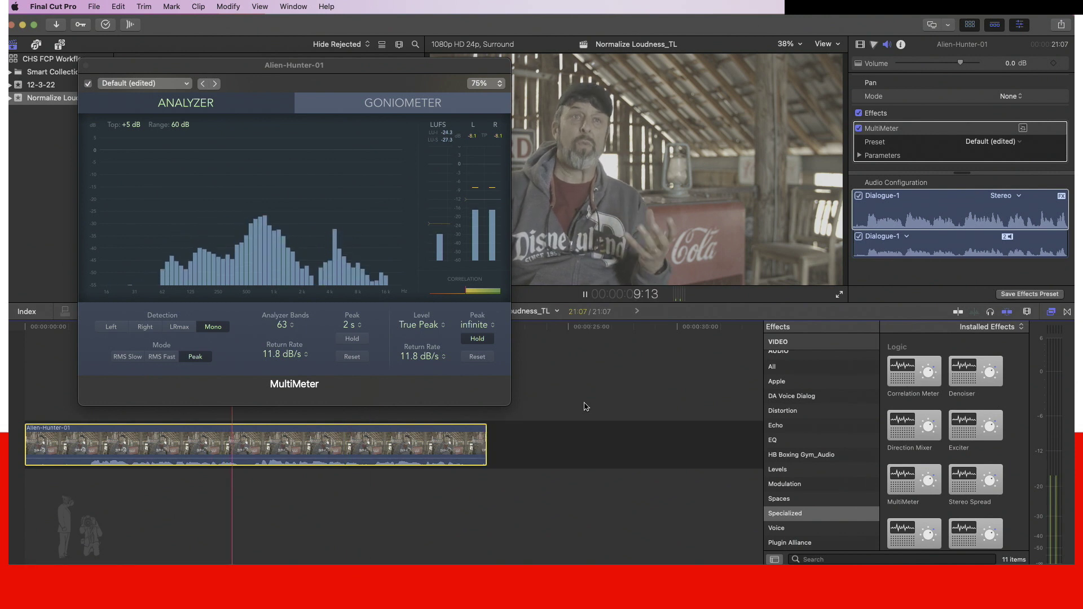
pyautogui.click(411, 65)
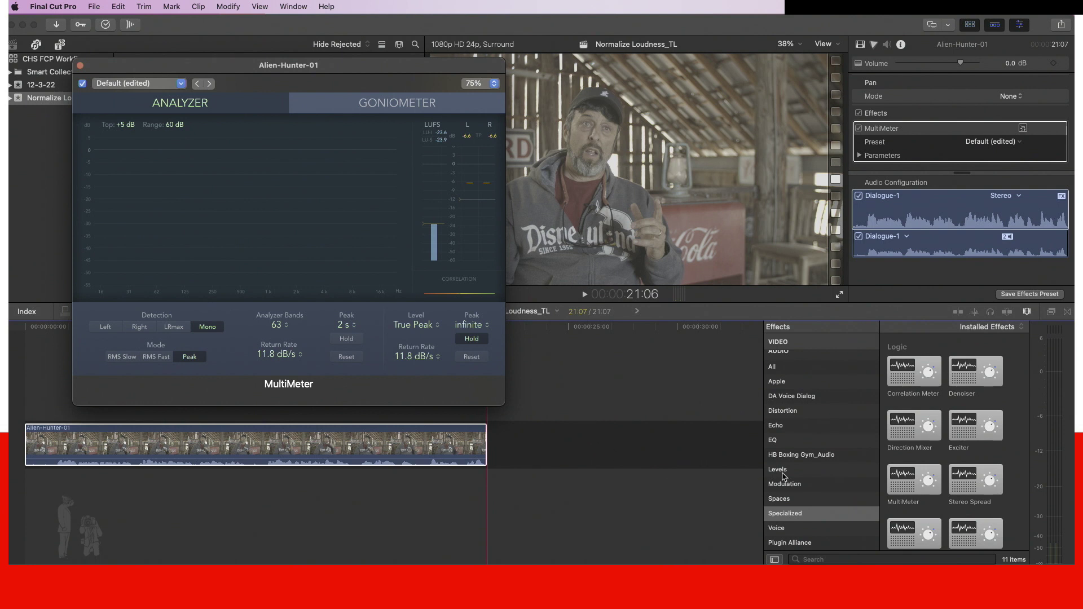
# Apply the Final Cut Limiter from the Levels audio effects to the clip and move it above MultiMeter in the effect order.
pyautogui.click(778, 474)
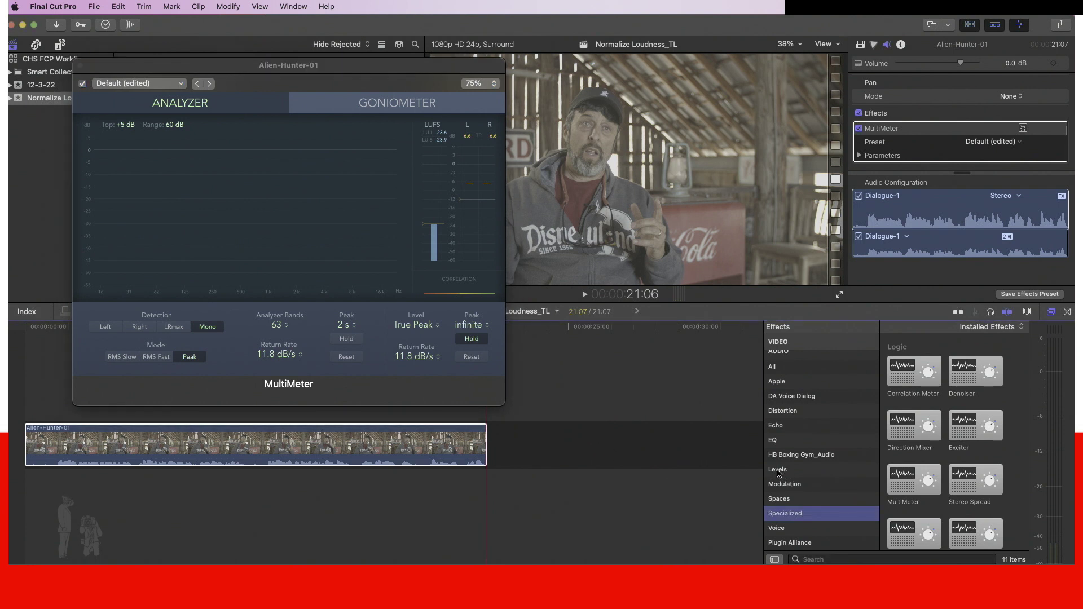
pyautogui.click(778, 470)
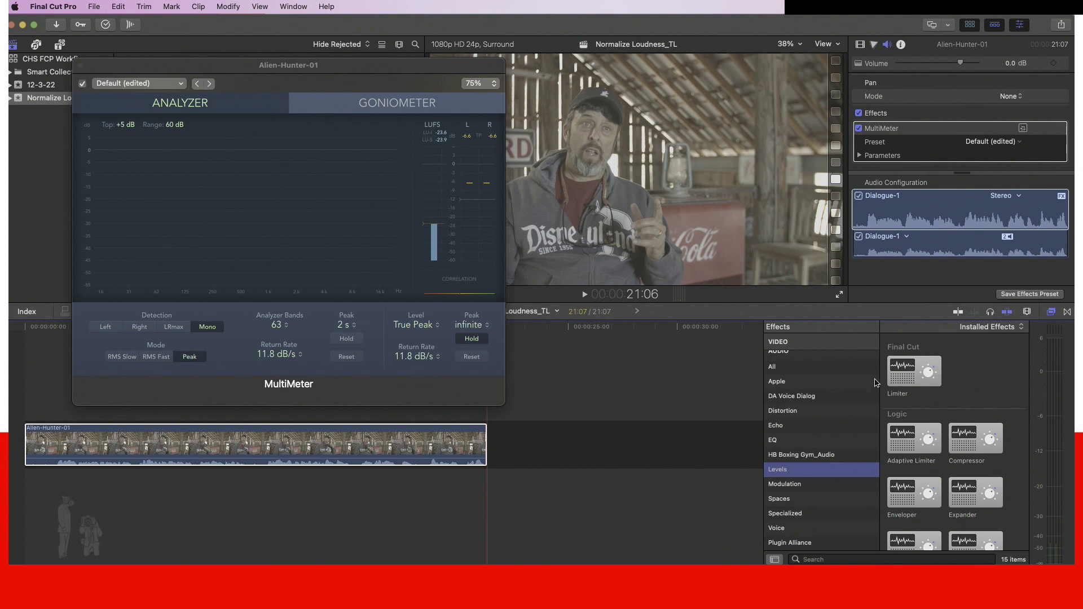
pyautogui.moveTo(913, 375); pyautogui.dragTo(399, 455)
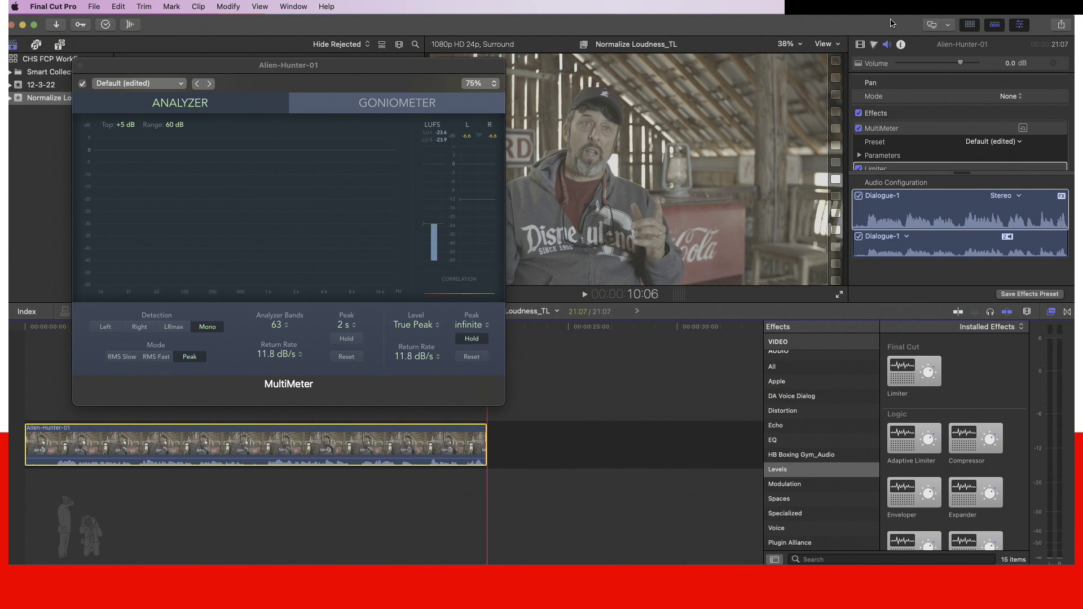
pyautogui.scroll(-2, 943, 141)
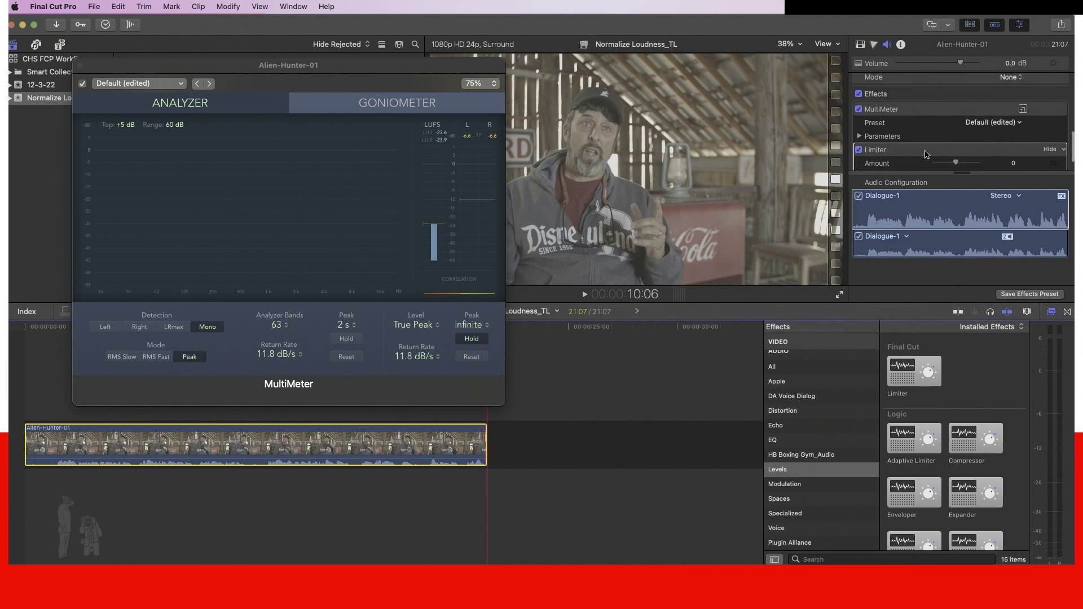
pyautogui.click(918, 151)
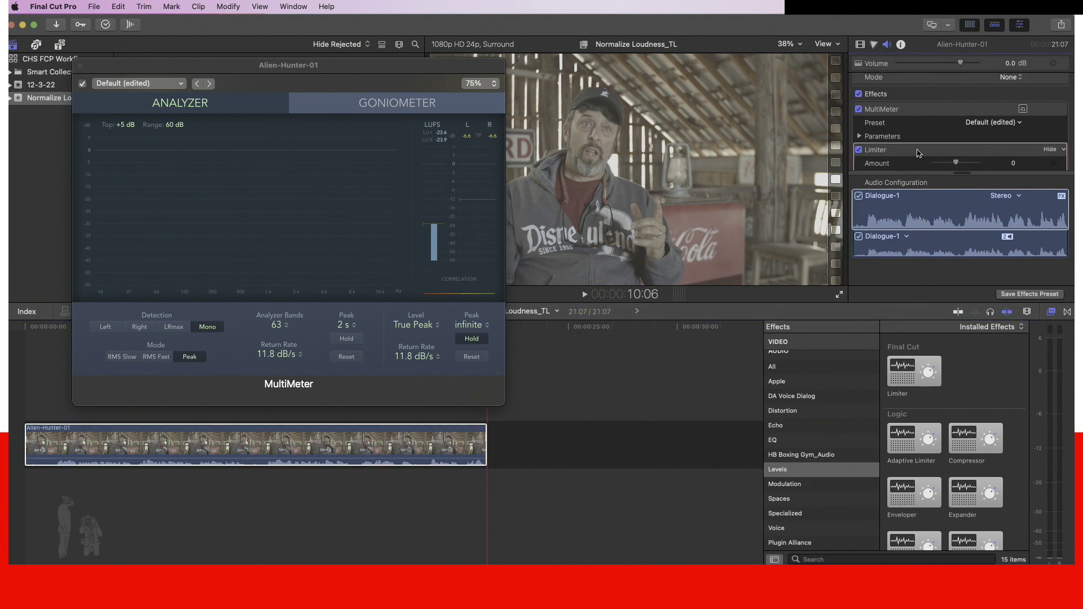
pyautogui.moveTo(918, 151); pyautogui.dragTo(921, 110)
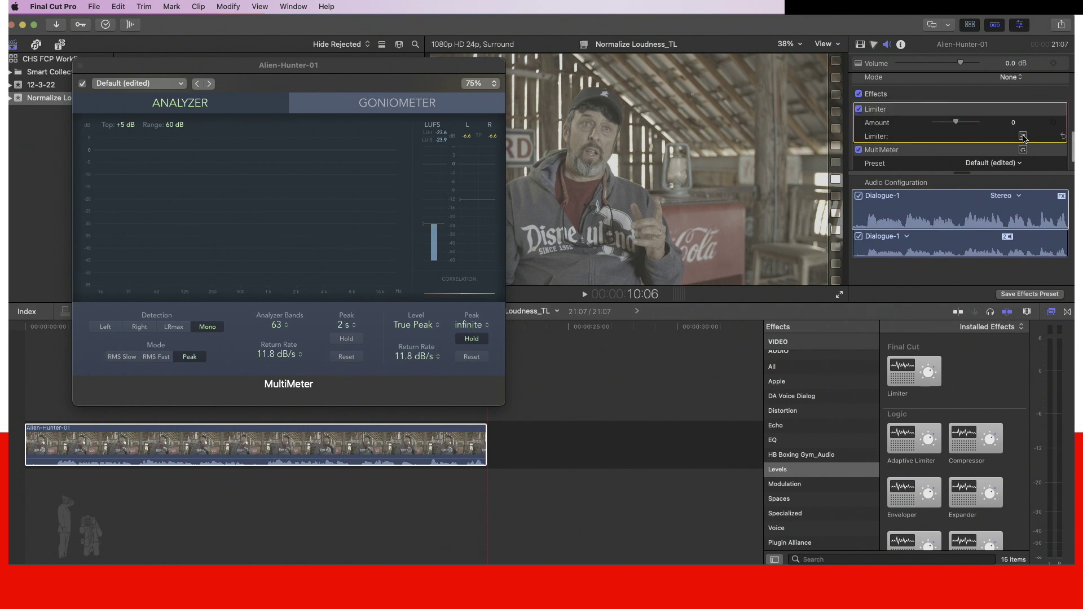
# Open the Limiter's advanced editor and arrange its window beside the MultiMeter window.
pyautogui.click(1022, 136)
pyautogui.moveTo(423, 281); pyautogui.dragTo(731, 135)
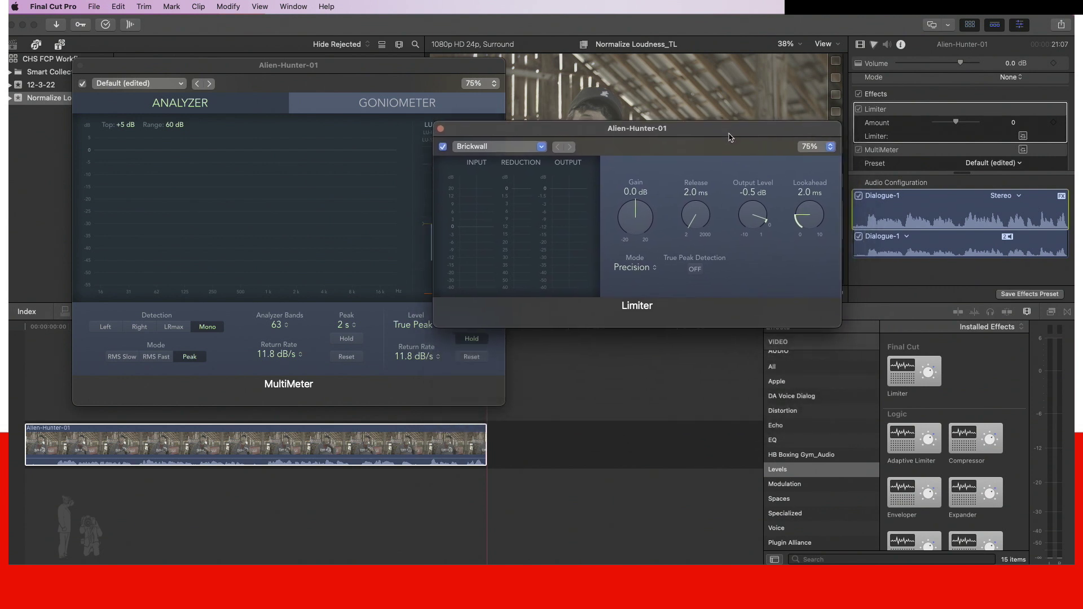
pyautogui.moveTo(316, 64); pyautogui.dragTo(255, 34)
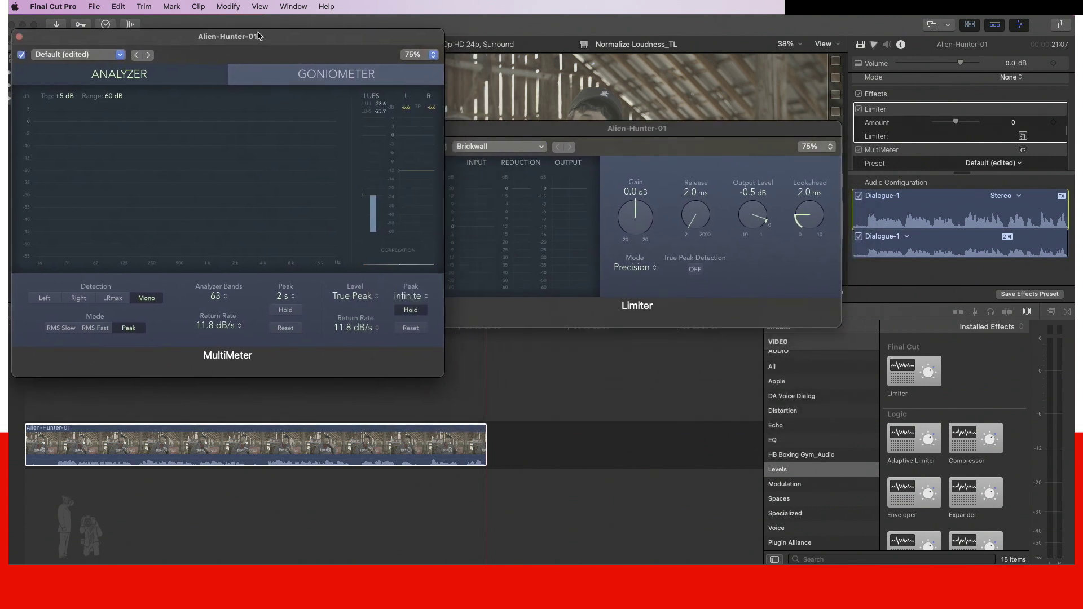
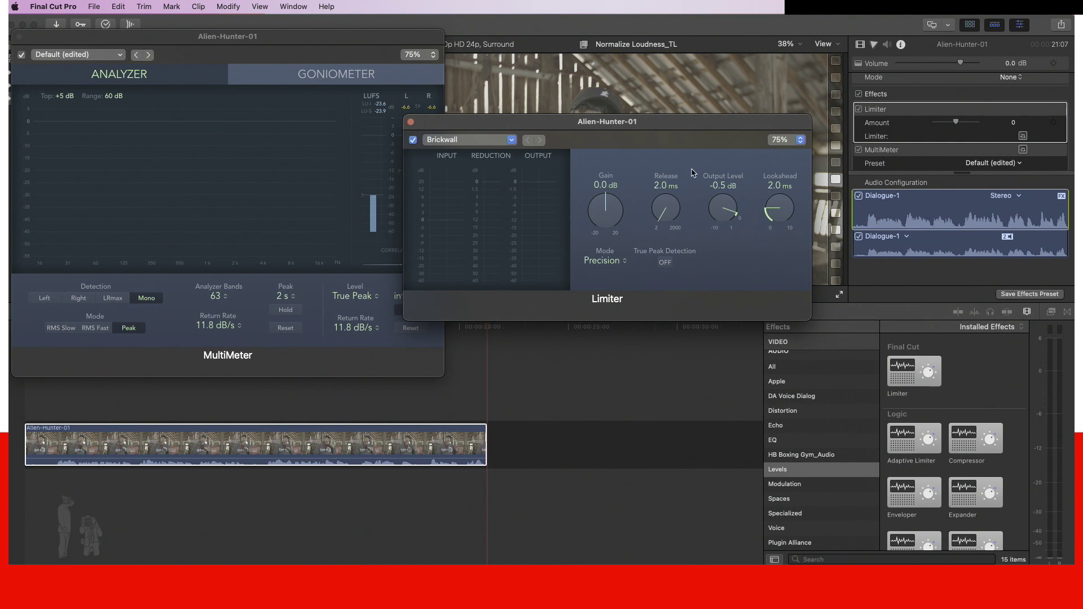
# Set the Limiter's output level to -1.7 dB, lookahead to 5.0 ms and release to 250.0 ms.
pyautogui.moveTo(723, 199); pyautogui.dragTo(724, 188)
pyautogui.moveTo(715, 218); pyautogui.dragTo(720, 228)
pyautogui.moveTo(779, 214)
pyautogui.mouseDown()
pyautogui.moveTo(788, 203)
pyautogui.moveTo(773, 217)
pyautogui.mouseUp()
pyautogui.moveTo(661, 216)
pyautogui.mouseDown()
pyautogui.moveTo(658, 198)
pyautogui.moveTo(676, 201)
pyautogui.moveTo(680, 213)
pyautogui.moveTo(666, 221)
pyautogui.moveTo(657, 204)
pyautogui.mouseUp()
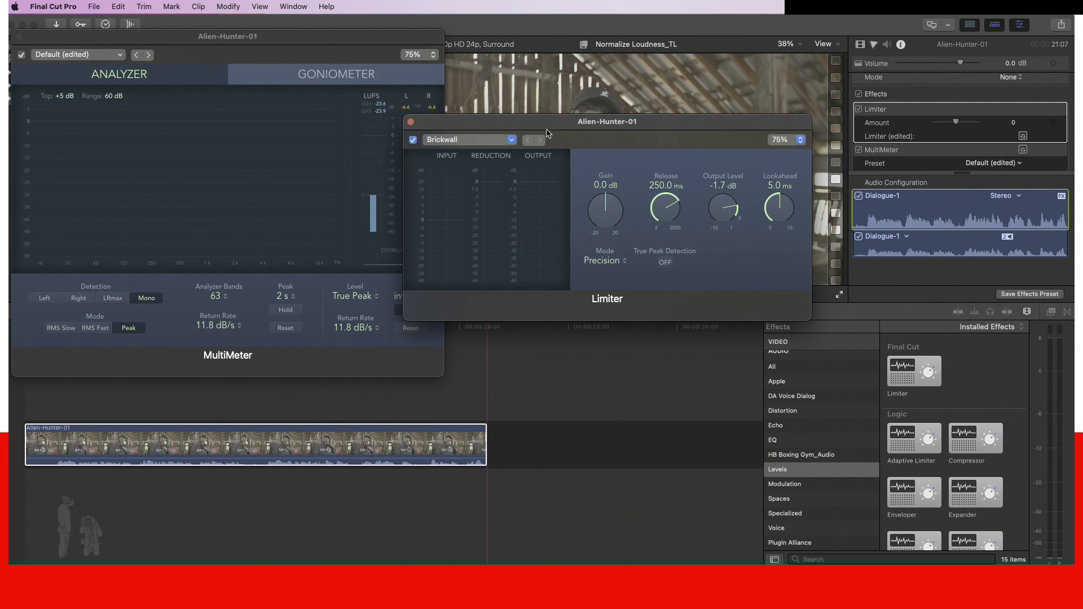
# Move the Limiter window clear of the MultiMeter readings and set the Limiter's gain to +7.0 dB.
pyautogui.moveTo(552, 122); pyautogui.dragTo(598, 122)
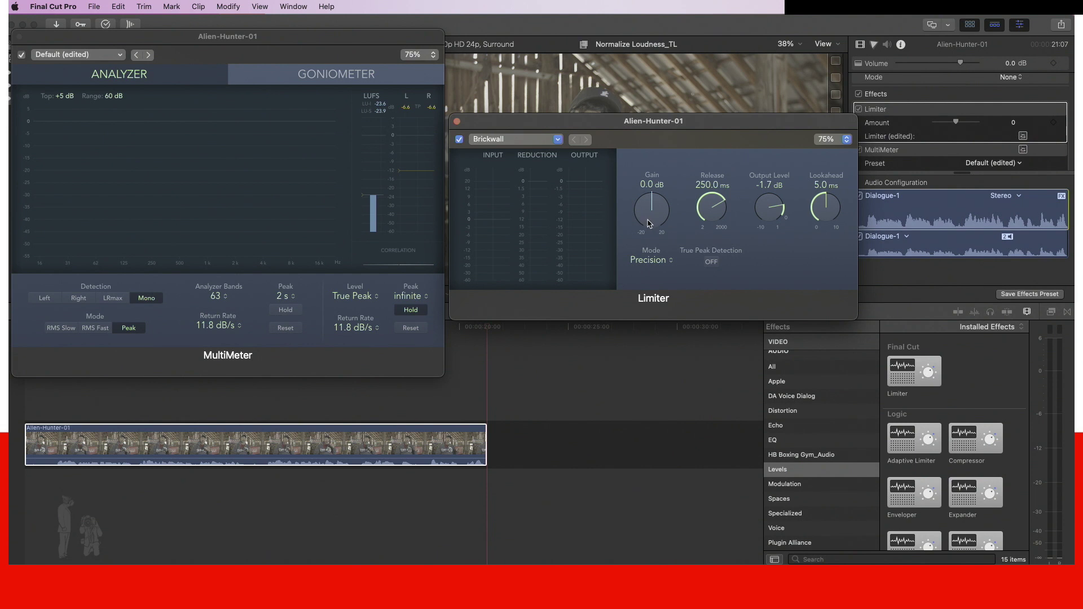
pyautogui.moveTo(649, 223)
pyautogui.mouseDown()
pyautogui.moveTo(640, 210)
pyautogui.moveTo(647, 222)
pyautogui.mouseUp()
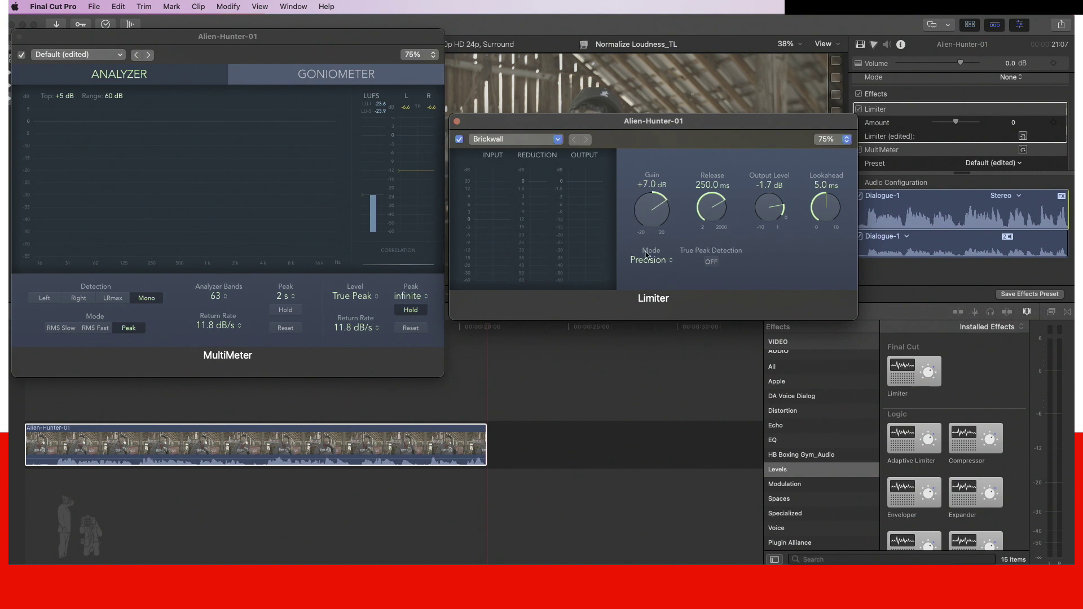
# Switch the Limiter to Legacy mode and play the clip from its start to measure its loudness in MultiMeter.
pyautogui.click(673, 265)
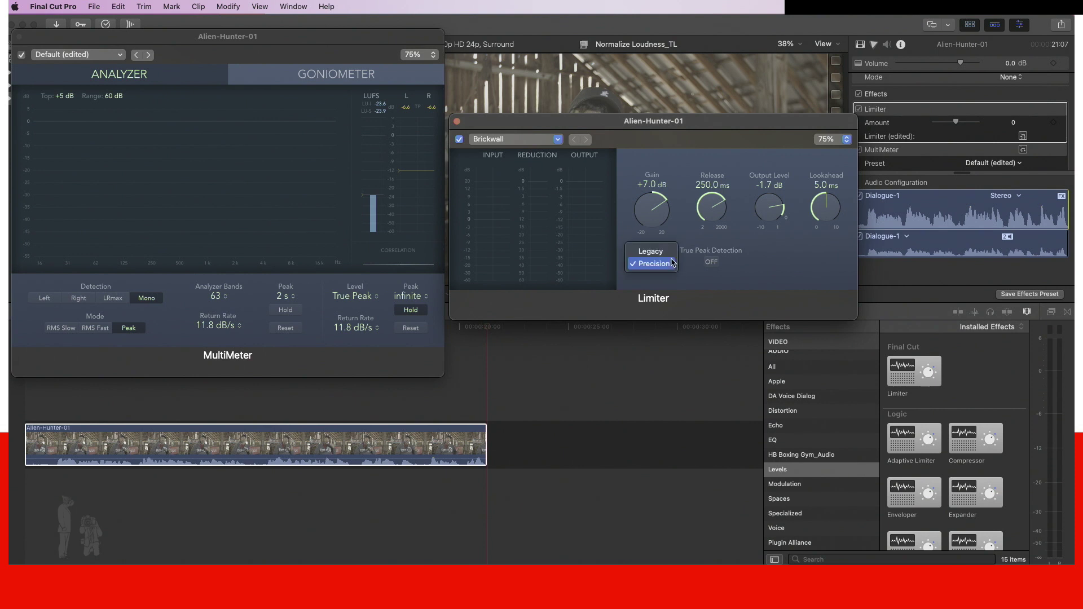
pyautogui.click(655, 252)
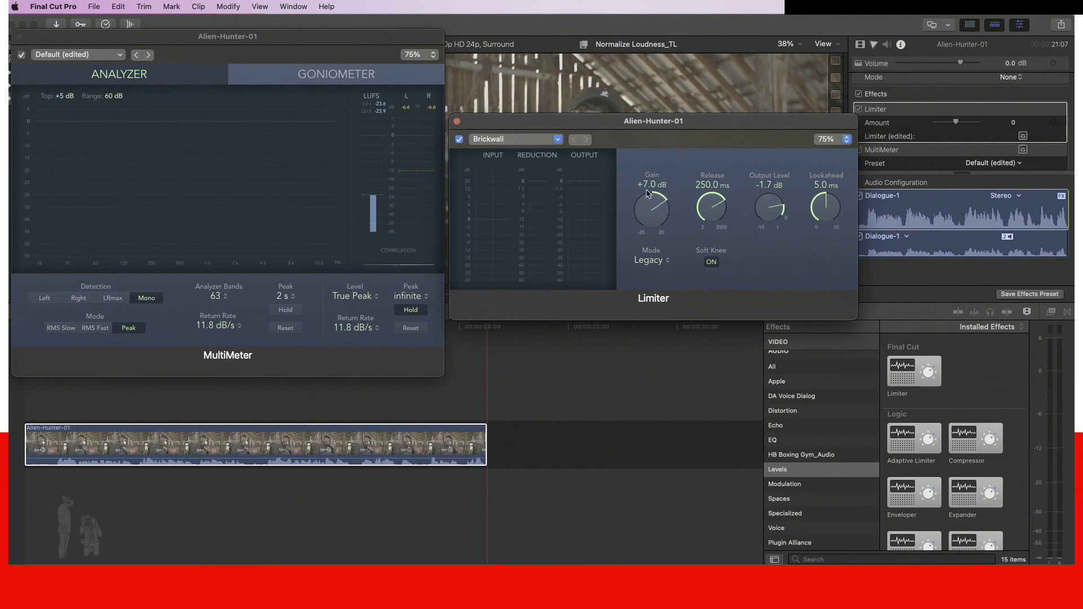
pyautogui.click(580, 385)
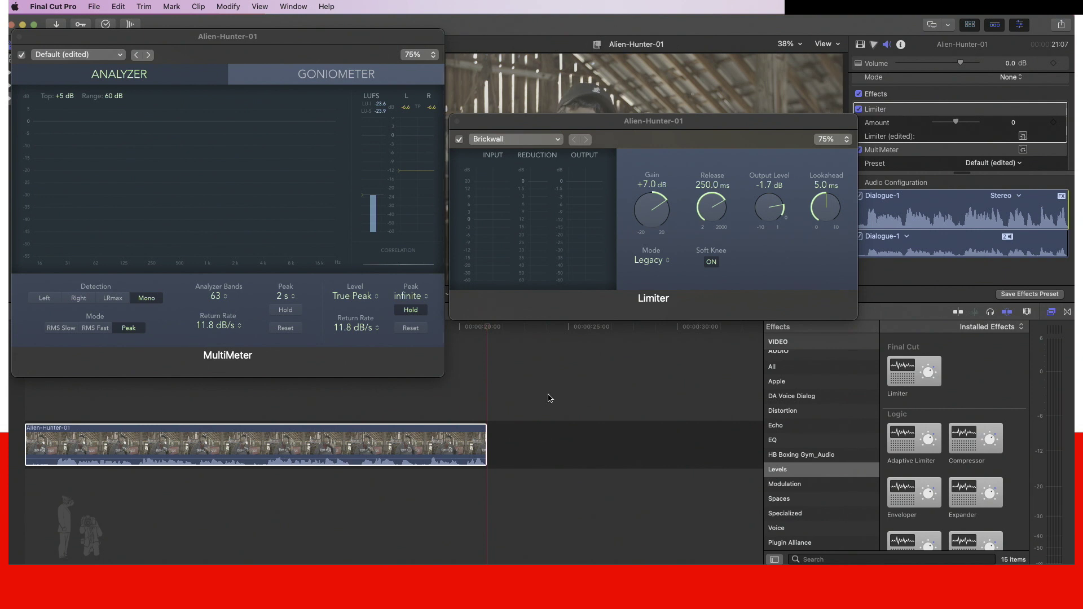
pyautogui.click(499, 432)
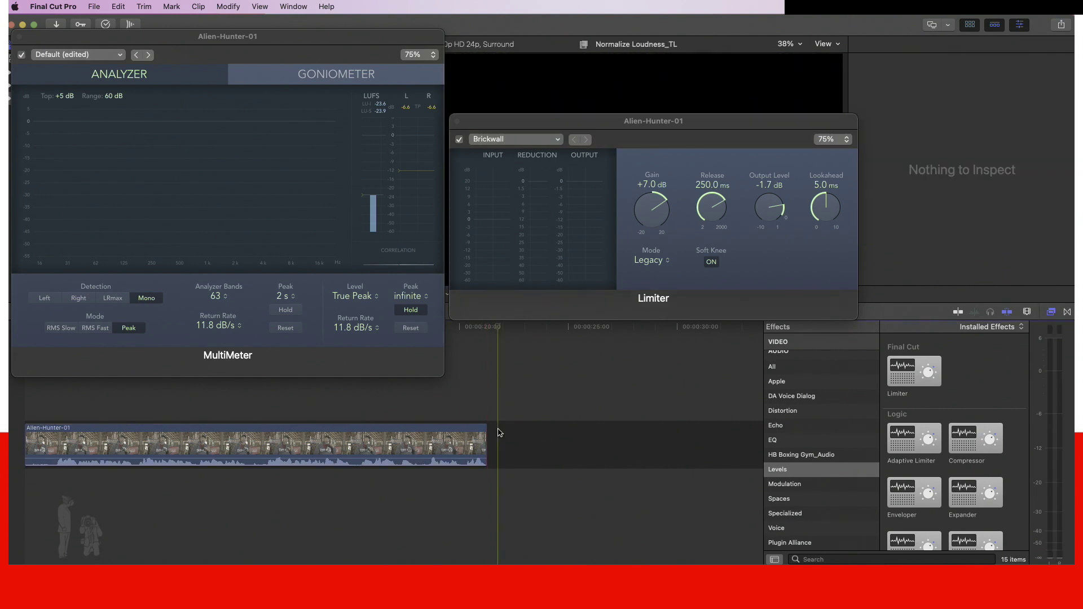
pyautogui.press('Home')
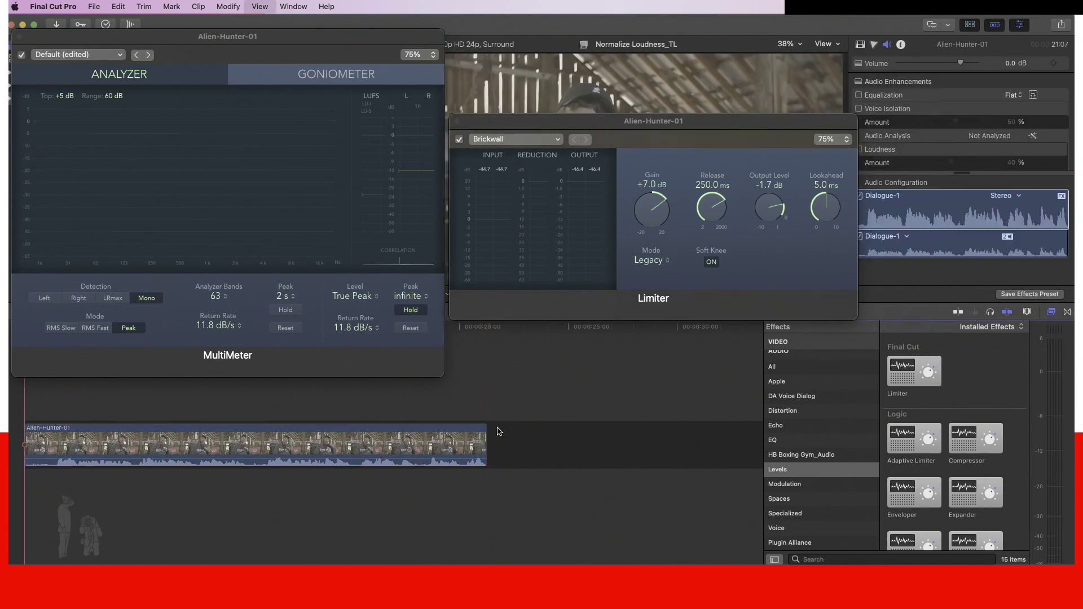
pyautogui.press('space')
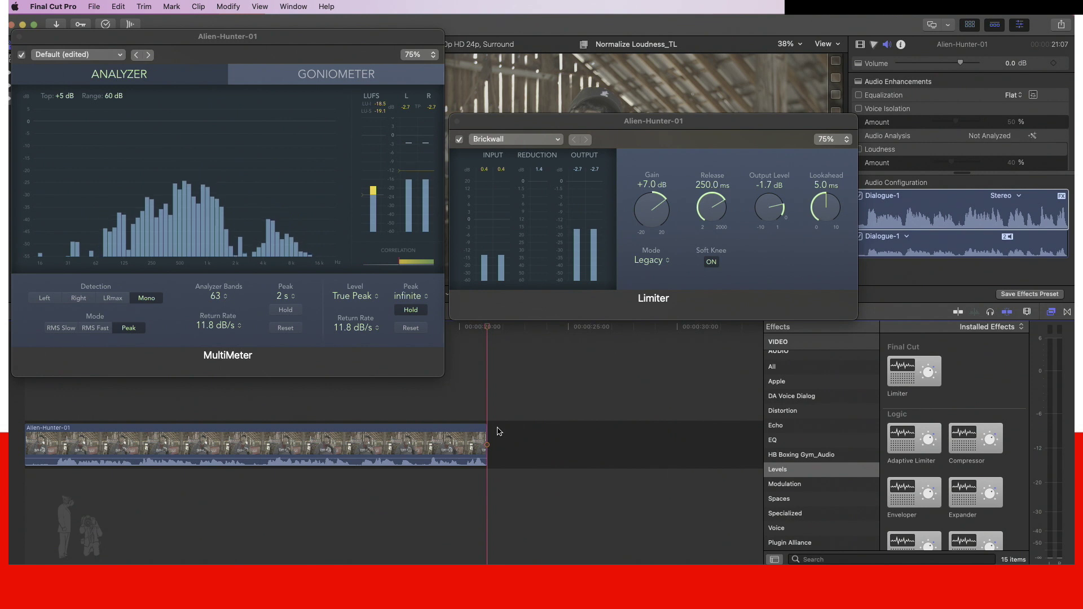
pyautogui.click(533, 123)
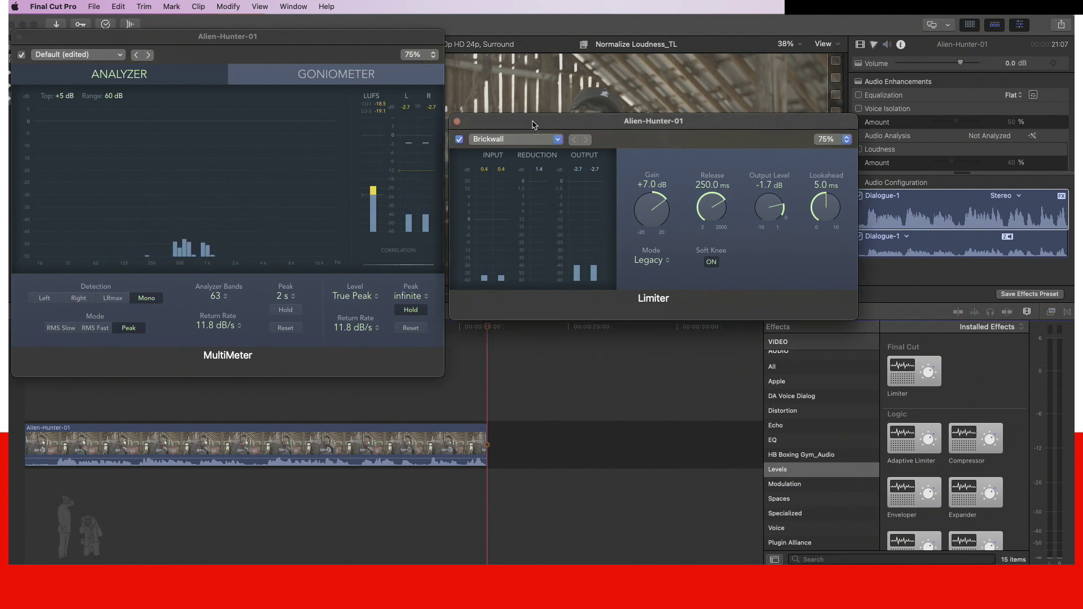
pyautogui.click(325, 43)
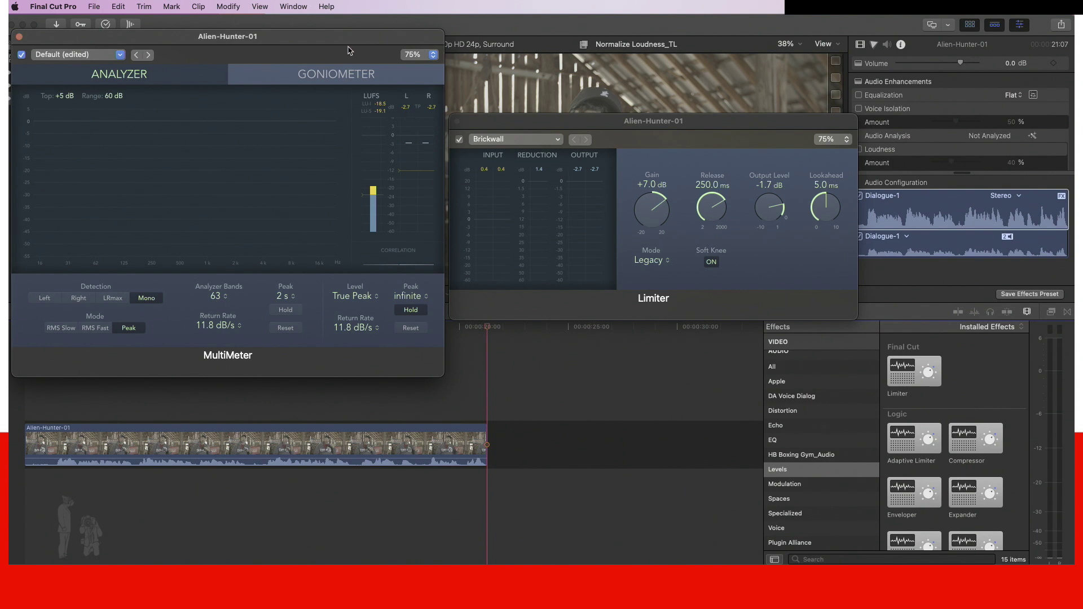
# Set the Limiter's gain to +10.0 dB and replay the whole clip from its start to re-measure its loudness.
pyautogui.click(712, 120)
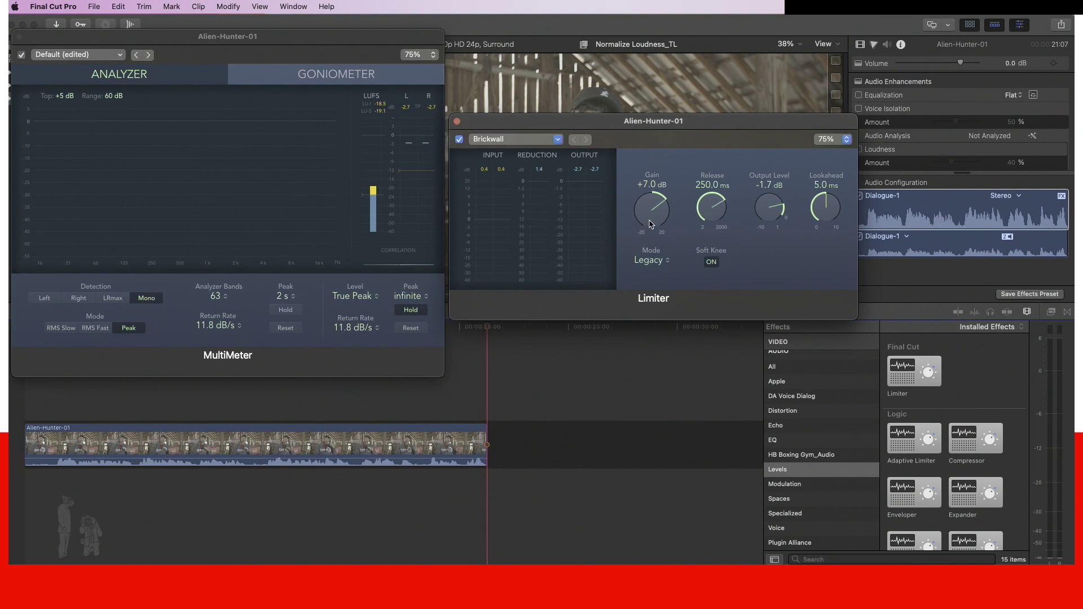
pyautogui.moveTo(646, 221); pyautogui.dragTo(642, 215)
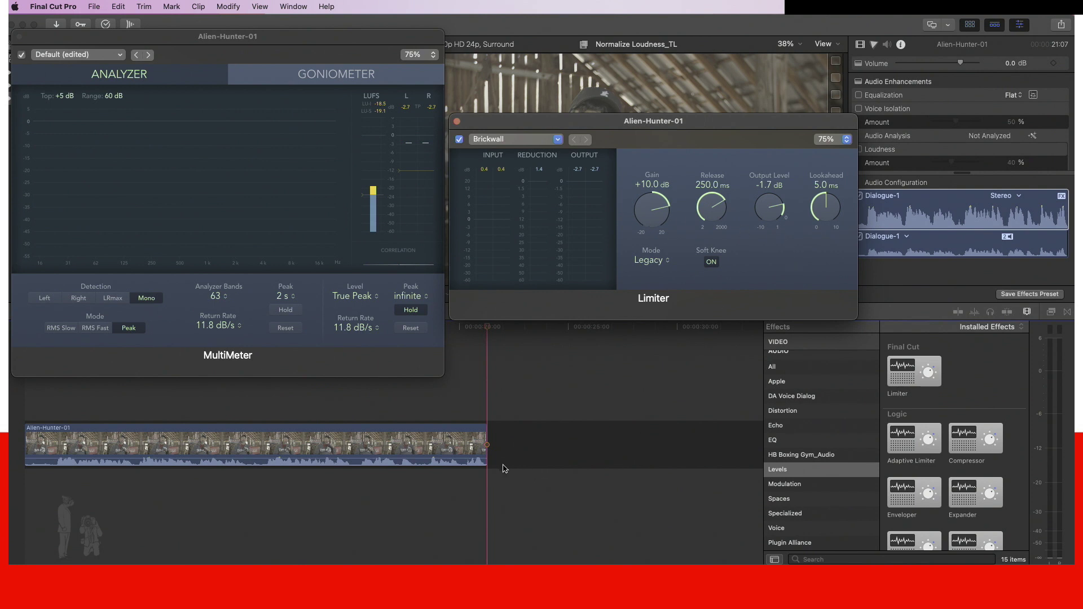
pyautogui.click(496, 446)
pyautogui.press('Home')
pyautogui.press('space')
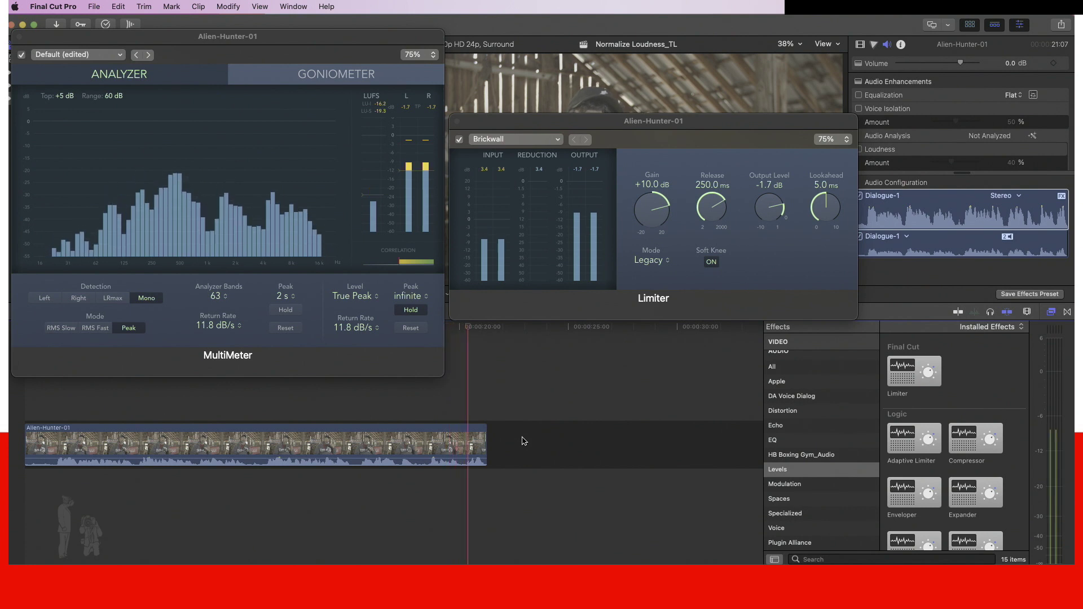
pyautogui.press('space')
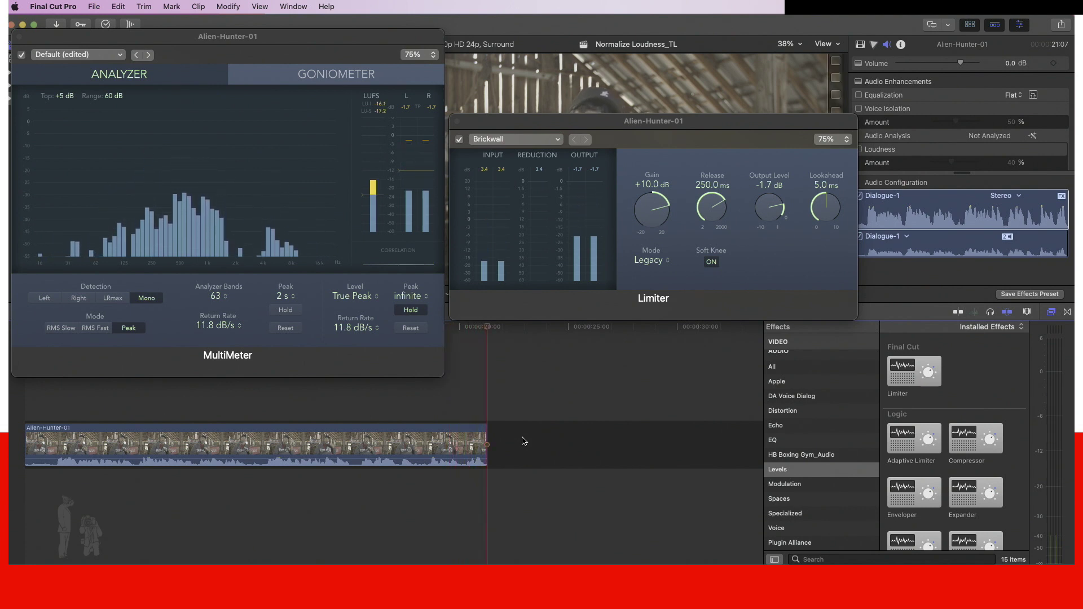
pyautogui.click(320, 40)
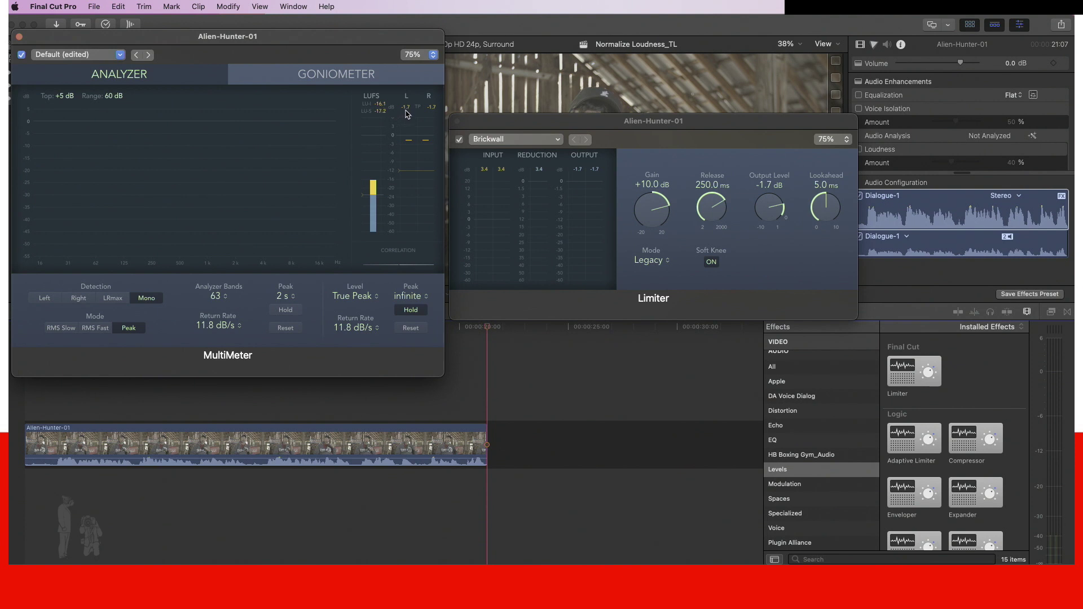
# Close the Limiter and MultiMeter windows and select the Alien-Hunter-01 clip in the timeline.
pyautogui.click(532, 123)
pyautogui.click(457, 122)
pyautogui.click(299, 39)
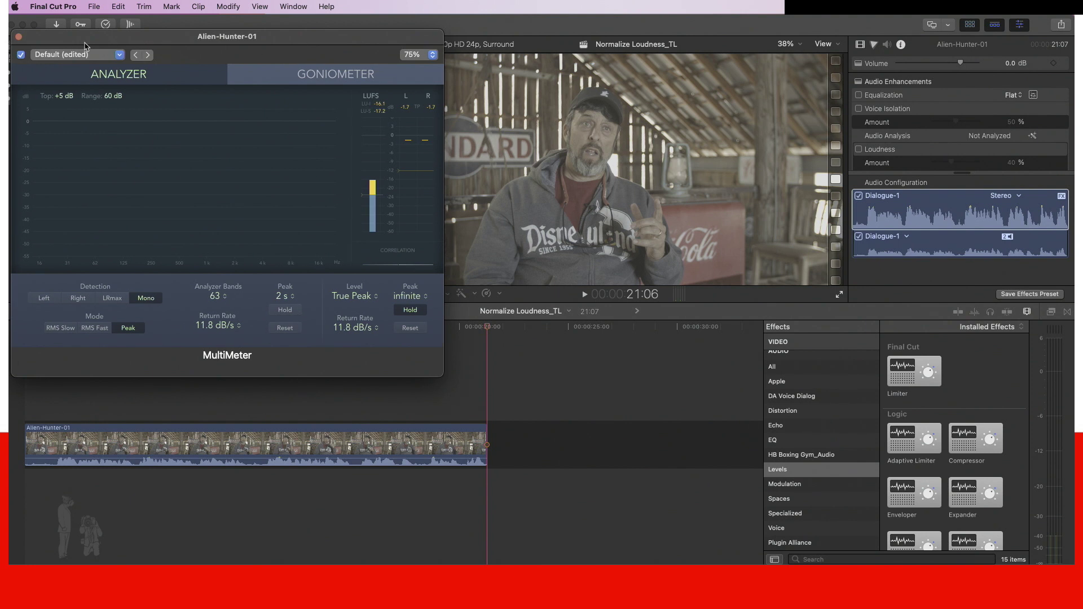
pyautogui.click(20, 39)
pyautogui.click(355, 429)
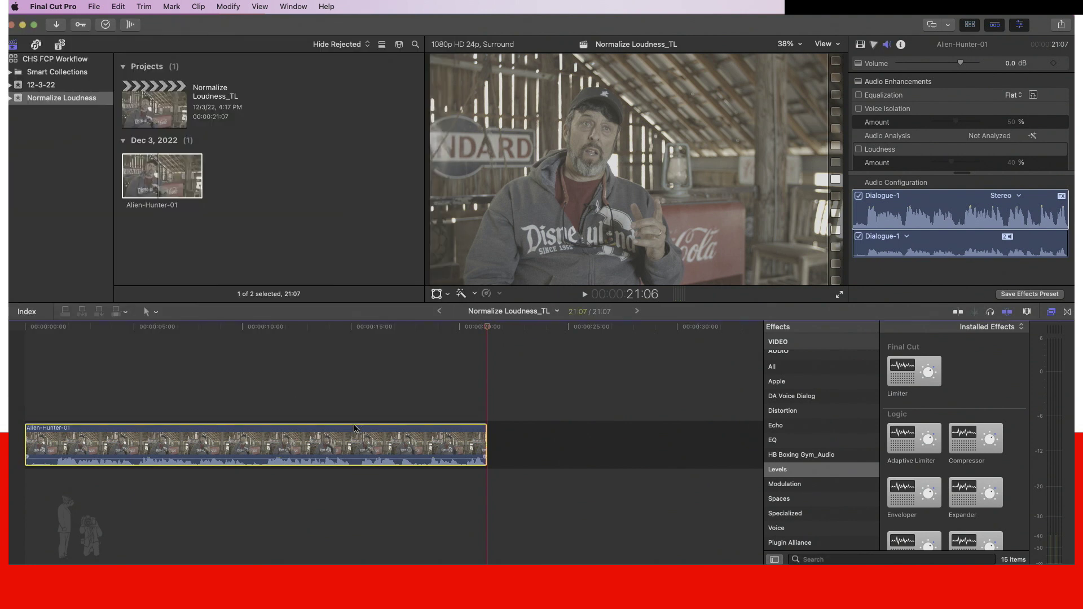